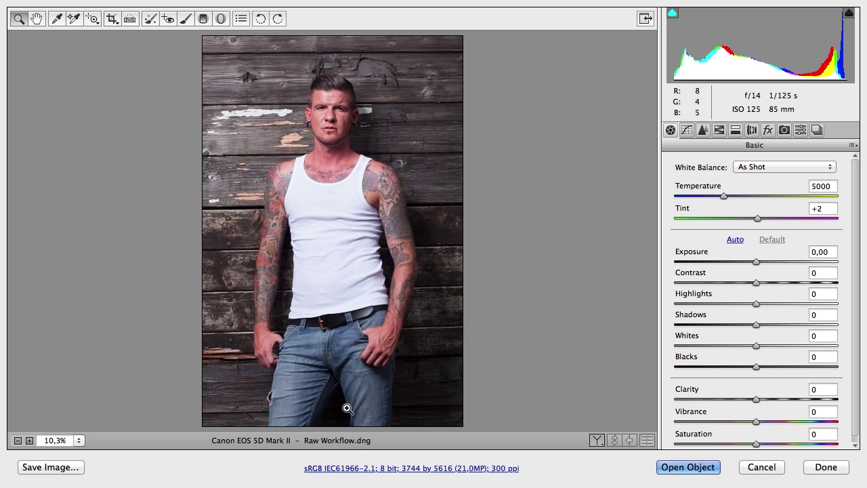
Open the portrait as a smart object, duplicate it via New Smart Object via Copy, and edit the copy in Camera Raw
{"action": "left_click_drag", "start_coordinate": [291, 353], "coordinate": [407, 469]}
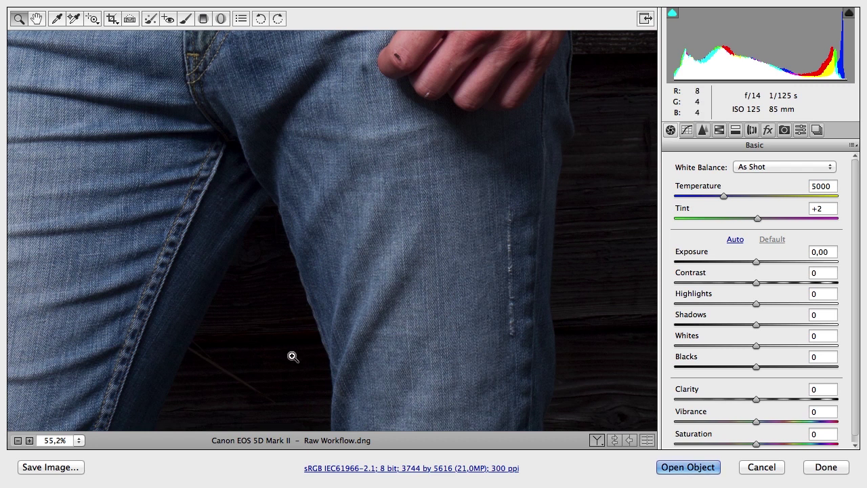
{"action": "double_click", "coordinate": [37, 19]}
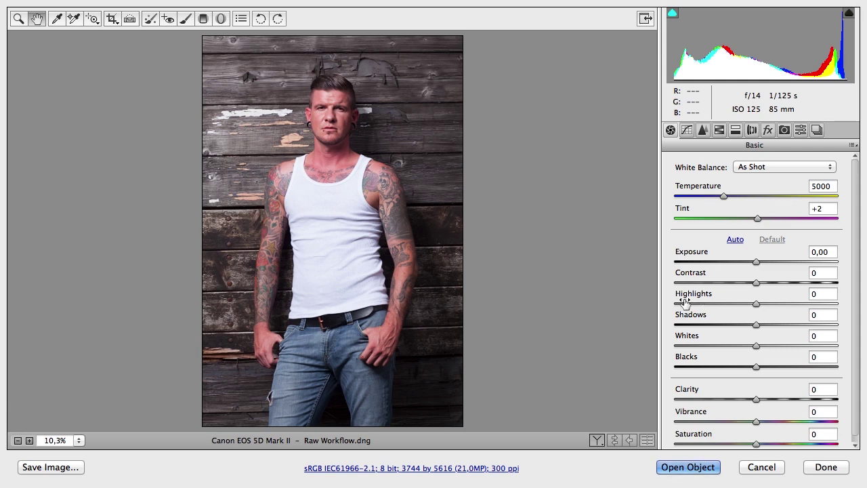
{"action": "left_click", "coordinate": [688, 468]}
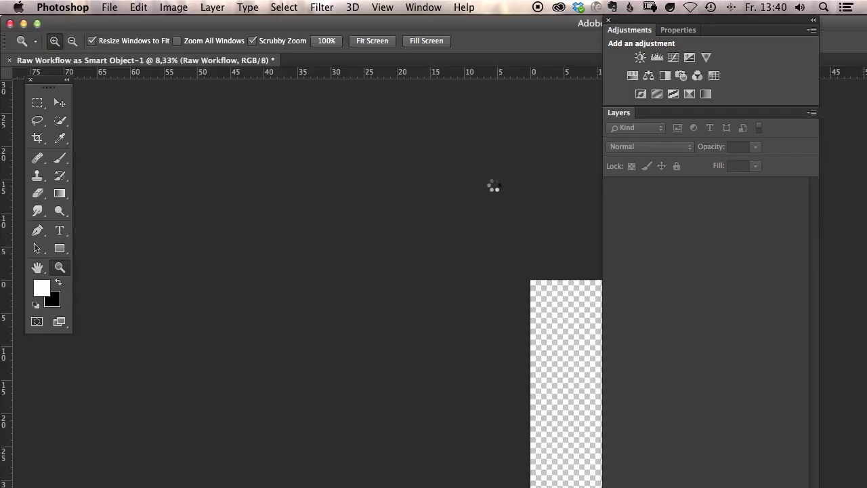
{"action": "right_click", "coordinate": [754, 207]}
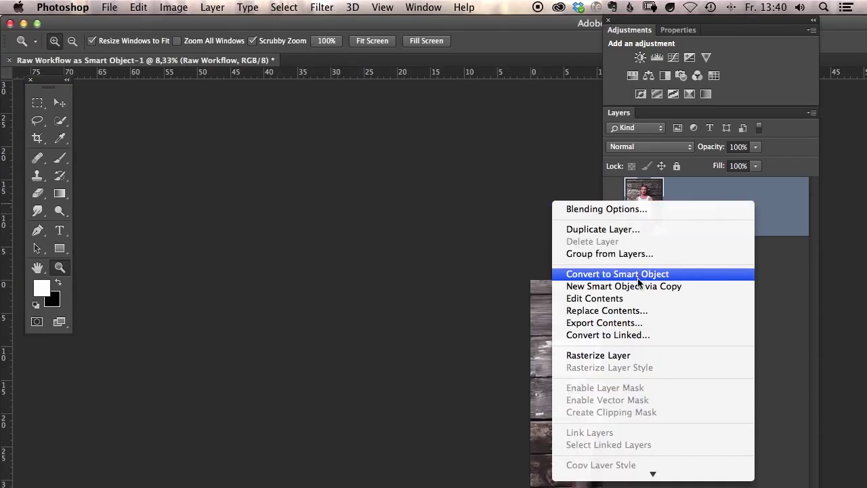
{"action": "left_click", "coordinate": [621, 288]}
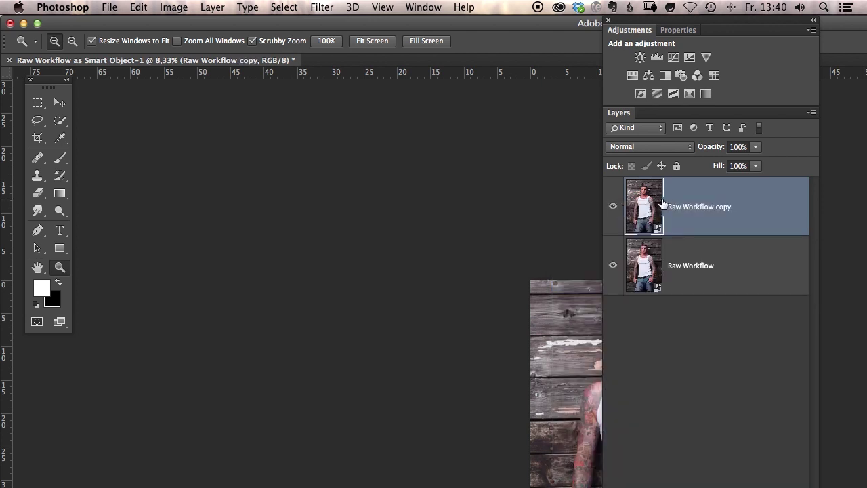
{"action": "double_click", "coordinate": [651, 206]}
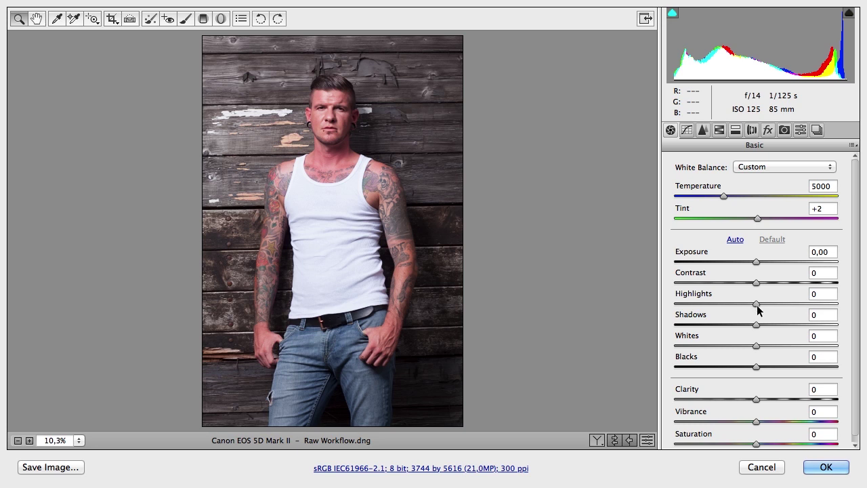
Drag Highlights to -100 and Shadows to +100 in the Basic panel
{"action": "left_click_drag", "start_coordinate": [758, 308], "coordinate": [671, 304]}
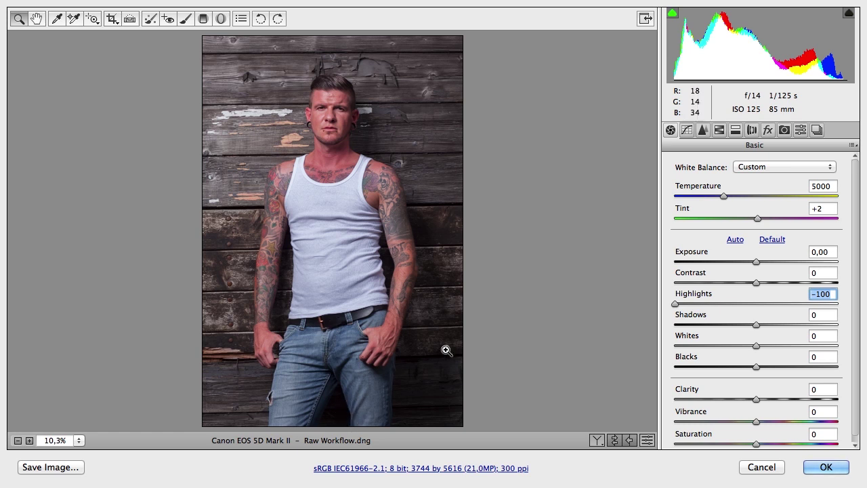
{"action": "left_click_drag", "start_coordinate": [757, 325], "coordinate": [857, 320]}
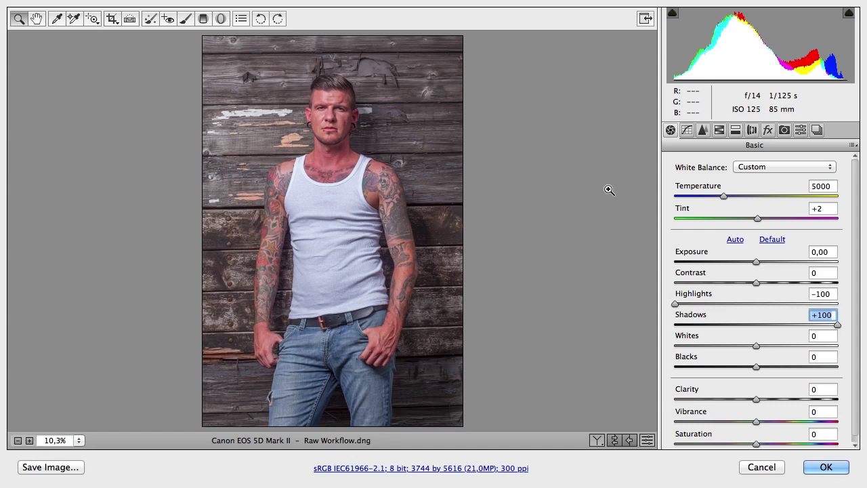
Zoom in on the man's face with a Zoom tool marquee
{"action": "left_click_drag", "start_coordinate": [273, 77], "coordinate": [433, 218]}
{"action": "left_click_drag", "start_coordinate": [175, 93], "coordinate": [375, 273]}
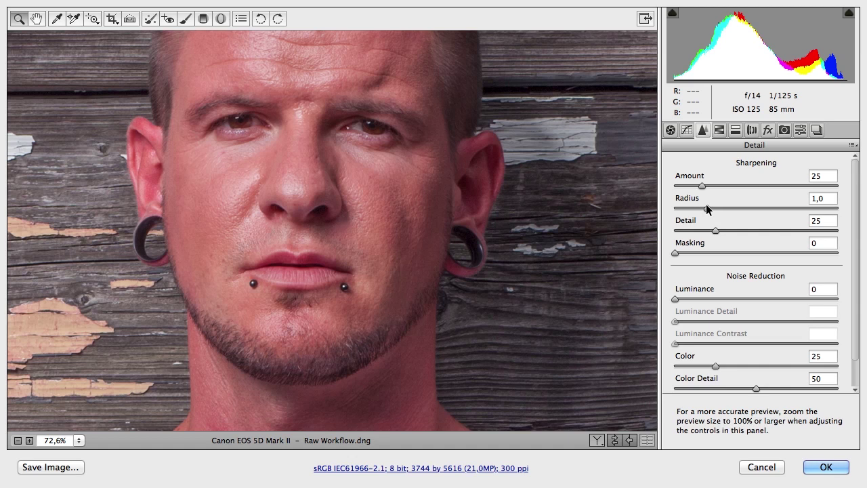
Set sharpening Radius to 0,6 and Amount to 96, then fit the whole photo in view
{"action": "left_click_drag", "start_coordinate": [707, 206], "coordinate": [684, 209]}
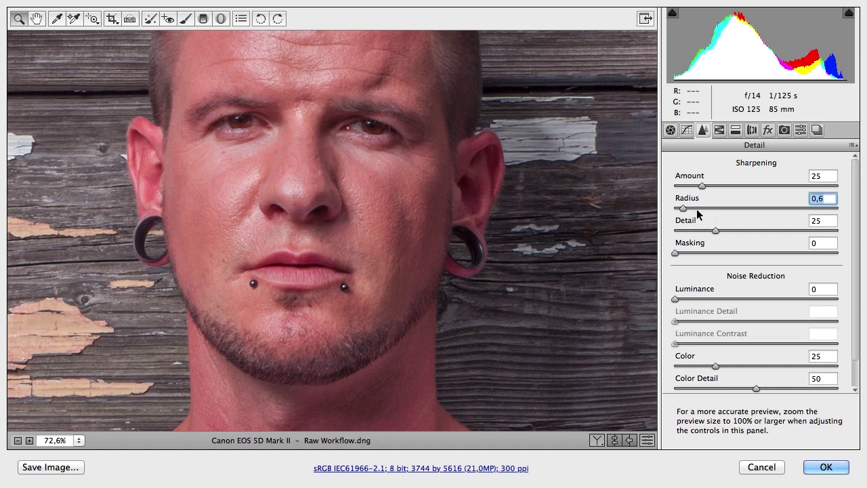
{"action": "left_click_drag", "start_coordinate": [703, 185], "coordinate": [750, 183]}
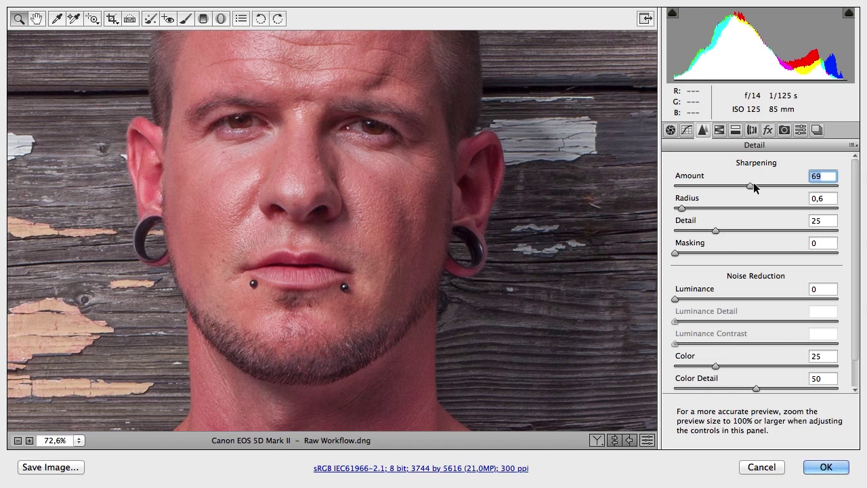
{"action": "left_click_drag", "start_coordinate": [754, 182], "coordinate": [780, 188]}
{"action": "double_click", "coordinate": [37, 18]}
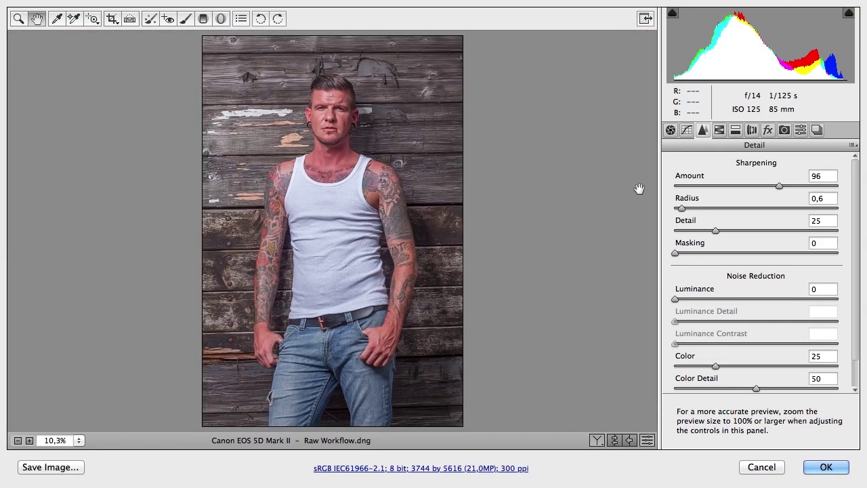
Switch back to the Basic tab to review the tone settings
{"action": "left_click", "coordinate": [670, 130]}
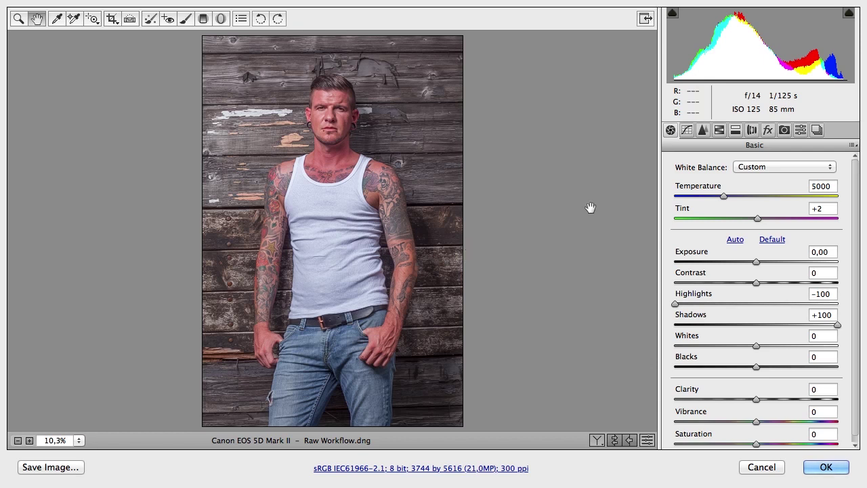
In Camera Calibration, set Red Primary Hue to +3 and Saturation to -50, then return to Basic
{"action": "left_click", "coordinate": [785, 131]}
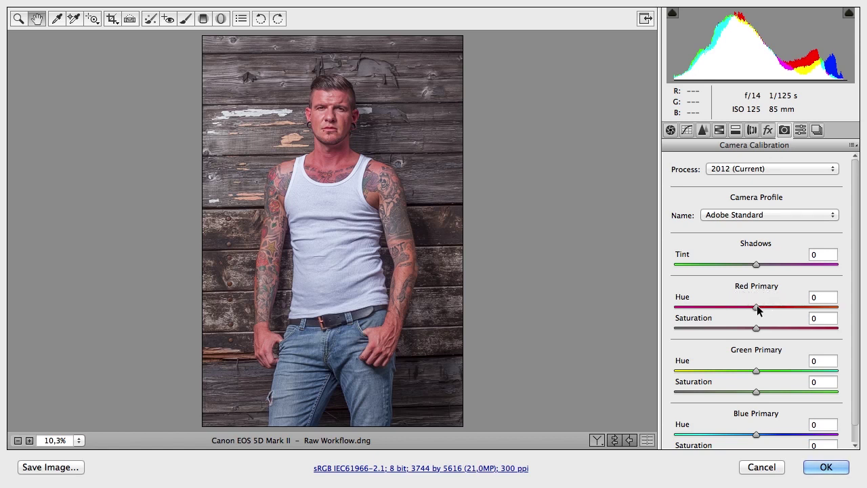
{"action": "left_click_drag", "start_coordinate": [757, 307], "coordinate": [726, 307]}
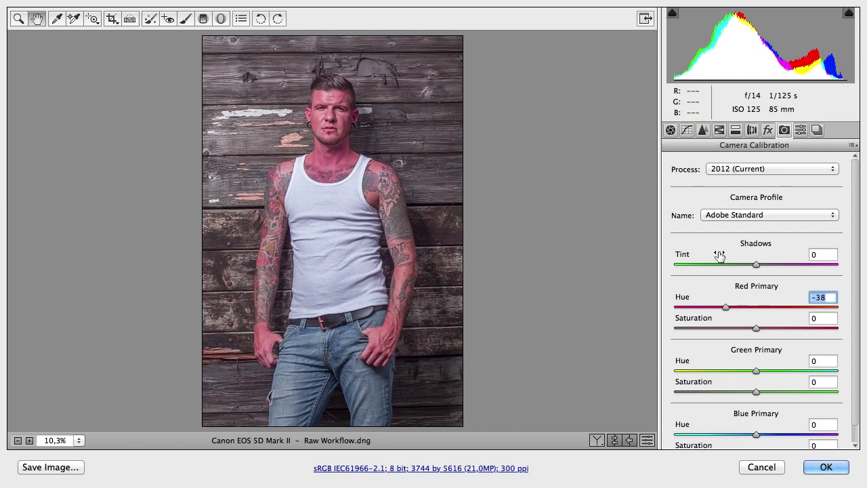
{"action": "mouse_move", "coordinate": [727, 309]}
{"action": "left_mouse_down"}
{"action": "mouse_move", "coordinate": [737, 309]}
{"action": "mouse_move", "coordinate": [728, 310]}
{"action": "left_mouse_up"}
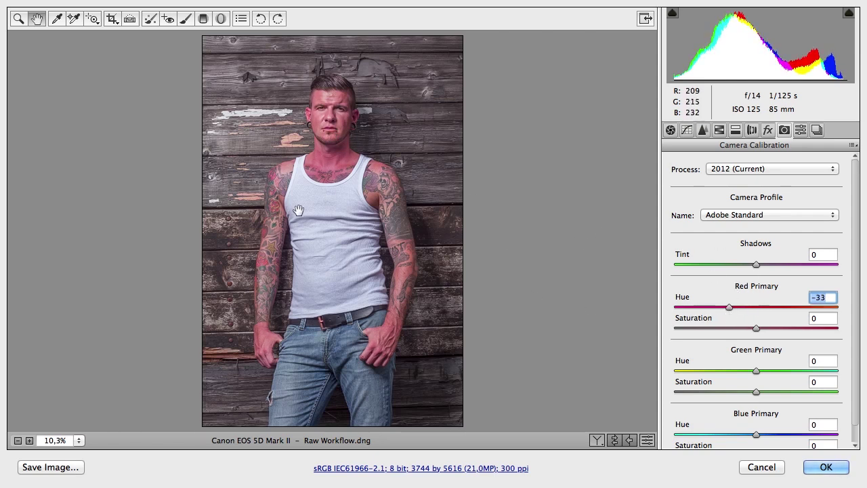
{"action": "left_click_drag", "start_coordinate": [730, 308], "coordinate": [715, 328]}
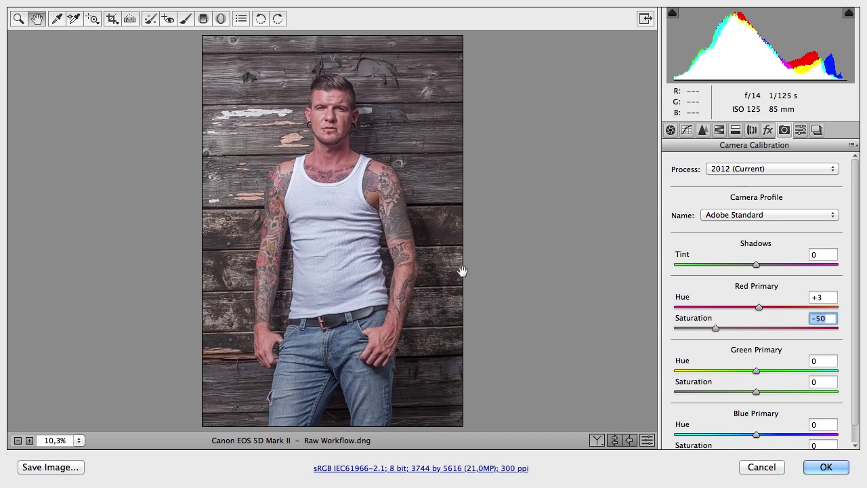
{"action": "left_click", "coordinate": [671, 130]}
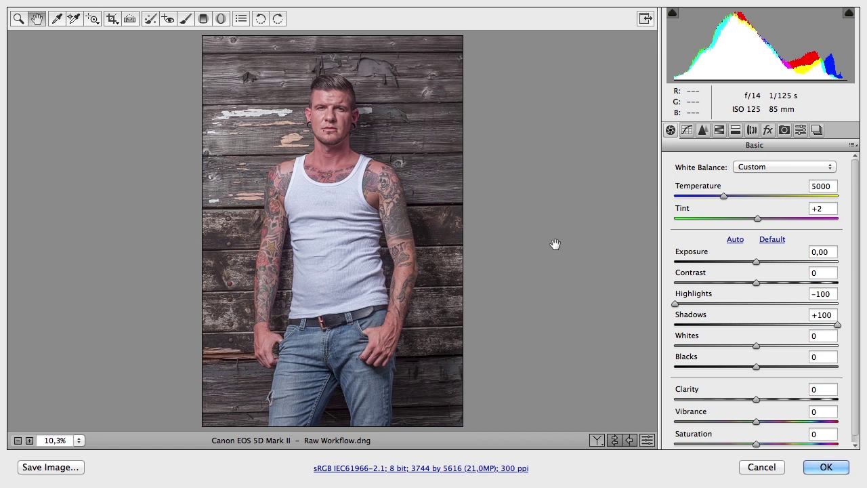
Raise Contrast to +39 and lower Saturation to -13
{"action": "left_click_drag", "start_coordinate": [758, 283], "coordinate": [791, 283]}
{"action": "double_click", "coordinate": [790, 282]}
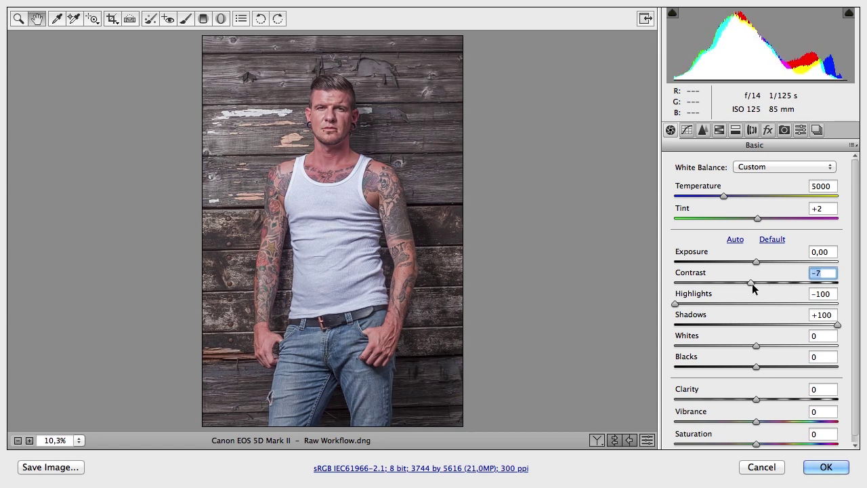
{"action": "left_click_drag", "start_coordinate": [758, 282], "coordinate": [788, 283]}
{"action": "left_click_drag", "start_coordinate": [757, 444], "coordinate": [746, 448]}
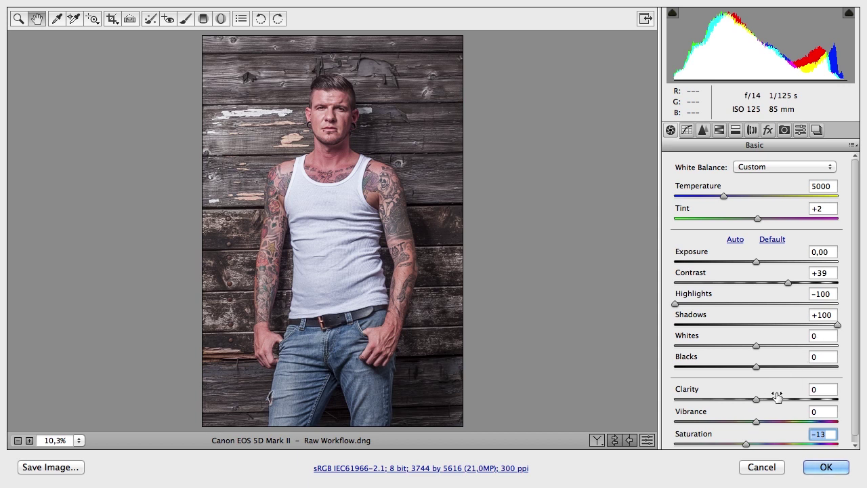
Raise Clarity to +80 and pick the Radial Filter tool
{"action": "left_click_drag", "start_coordinate": [758, 403], "coordinate": [820, 399]}
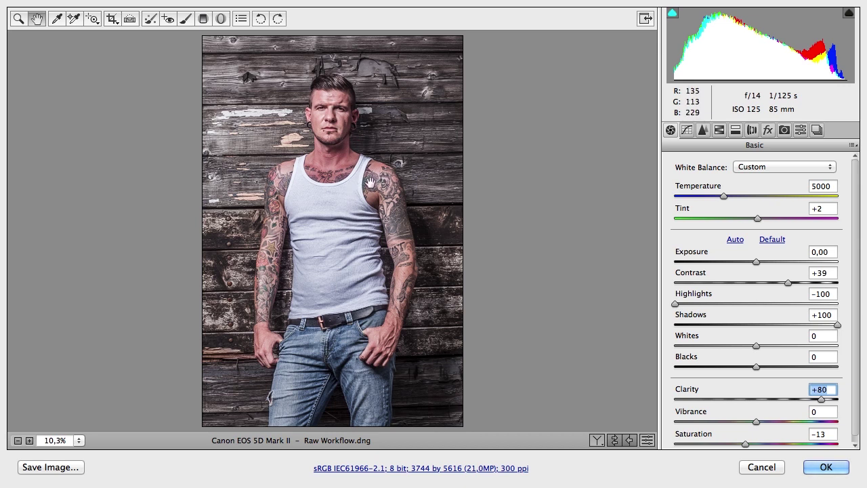
{"action": "left_click", "coordinate": [219, 22]}
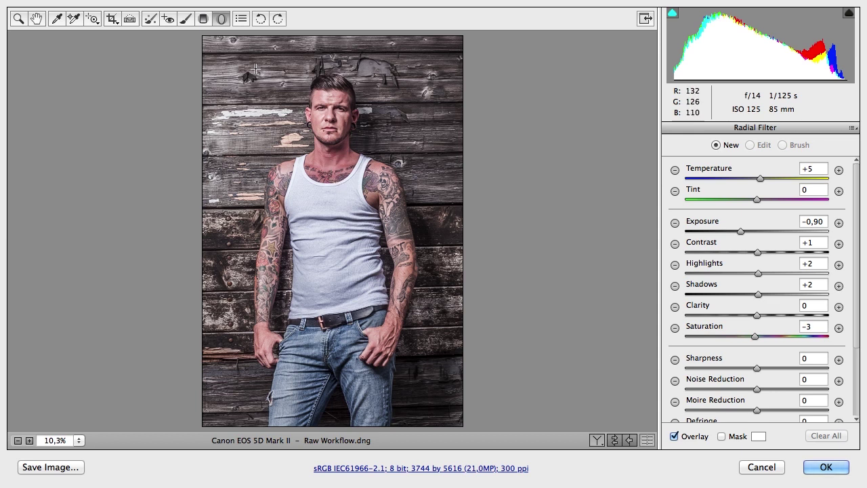
Draw and position an oval radial filter around the man to darken the surroundings
{"action": "left_click_drag", "start_coordinate": [338, 173], "coordinate": [411, 379]}
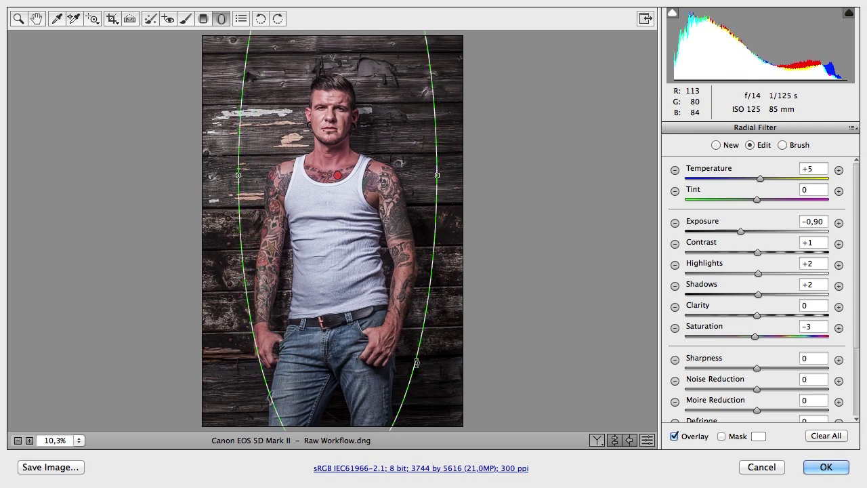
{"action": "left_click_drag", "start_coordinate": [339, 174], "coordinate": [351, 240]}
{"action": "scroll", "coordinate": [856, 298], "scroll_direction": "down", "scroll_amount": 3}
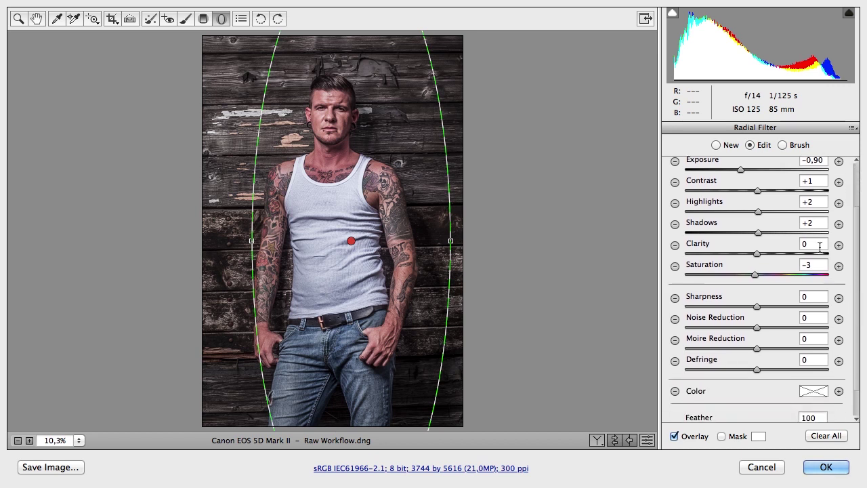
{"action": "scroll", "coordinate": [852, 305], "scroll_direction": "down", "scroll_amount": 2}
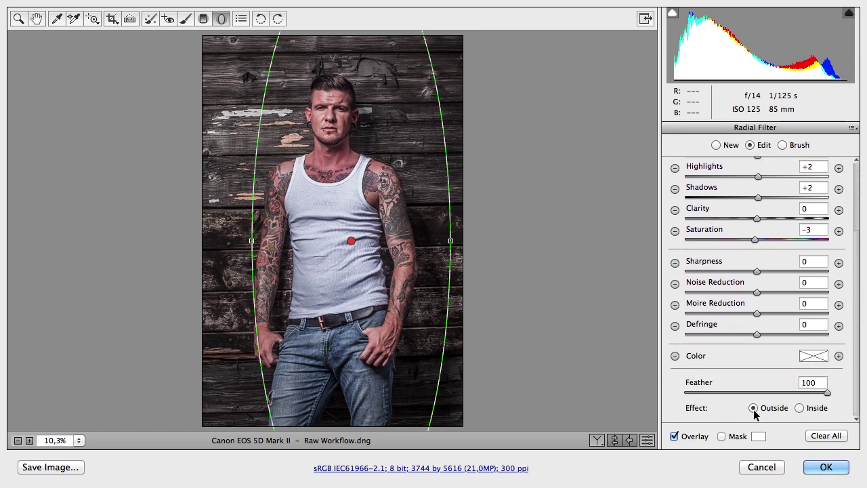
{"action": "scroll", "coordinate": [855, 305], "scroll_direction": "up", "scroll_amount": 5}
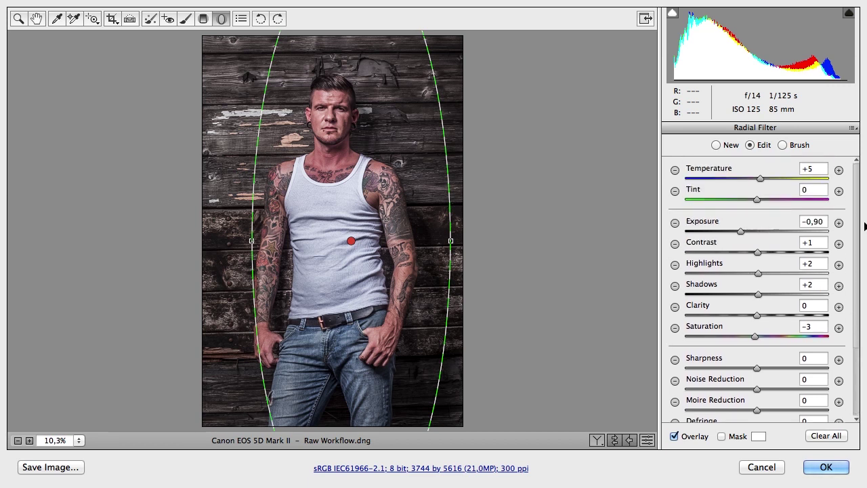
{"action": "left_click", "coordinate": [749, 232]}
Darken the first radial filter further, shift it left and widen it around the man
{"action": "left_click_drag", "start_coordinate": [750, 234], "coordinate": [739, 234]}
{"action": "mouse_move", "coordinate": [351, 241]}
{"action": "left_mouse_down"}
{"action": "mouse_move", "coordinate": [337, 258]}
{"action": "mouse_move", "coordinate": [353, 237]}
{"action": "left_mouse_up"}
{"action": "left_click_drag", "start_coordinate": [453, 234], "coordinate": [480, 235]}
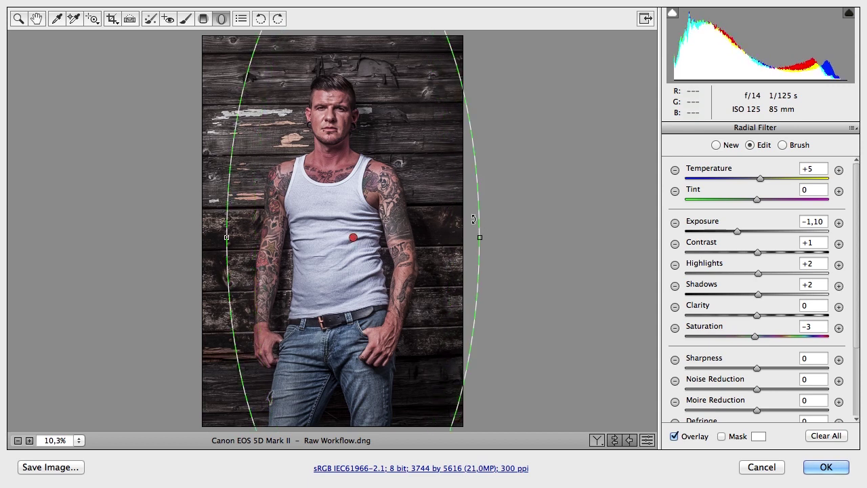
Add a second large radial filter from the chest and lighten its darkening
{"action": "left_click", "coordinate": [715, 144]}
{"action": "left_click_drag", "start_coordinate": [330, 145], "coordinate": [449, 445]}
{"action": "left_click_drag", "start_coordinate": [344, 203], "coordinate": [349, 198]}
{"action": "mouse_move", "coordinate": [748, 233]}
{"action": "left_mouse_down"}
{"action": "mouse_move", "coordinate": [759, 238]}
{"action": "mouse_move", "coordinate": [750, 234]}
{"action": "left_mouse_up"}
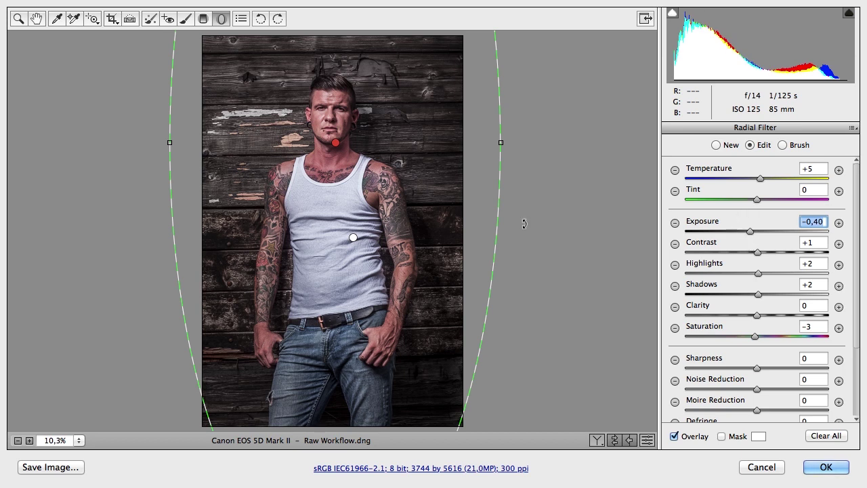
Retune the filters: first oval to -0,65 exposure, second darker and centred on the chest
{"action": "left_click", "coordinate": [37, 20]}
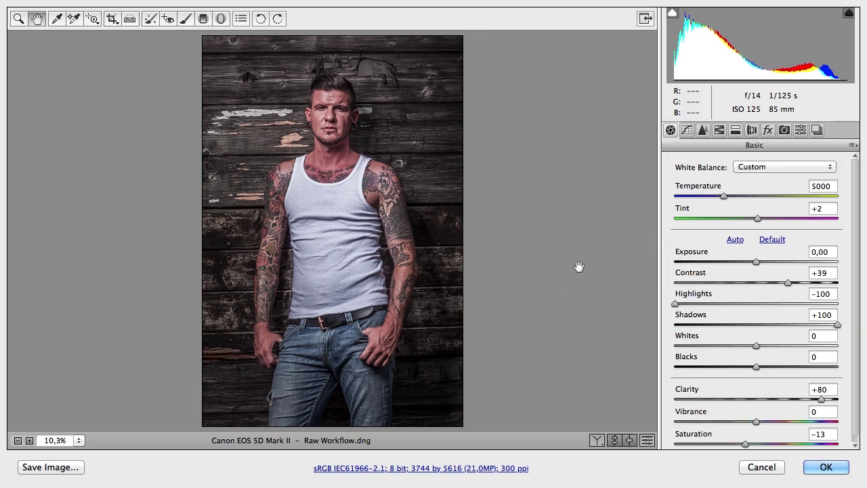
{"action": "left_click", "coordinate": [221, 20]}
{"action": "left_click", "coordinate": [351, 238]}
{"action": "left_click_drag", "start_coordinate": [738, 235], "coordinate": [748, 238]}
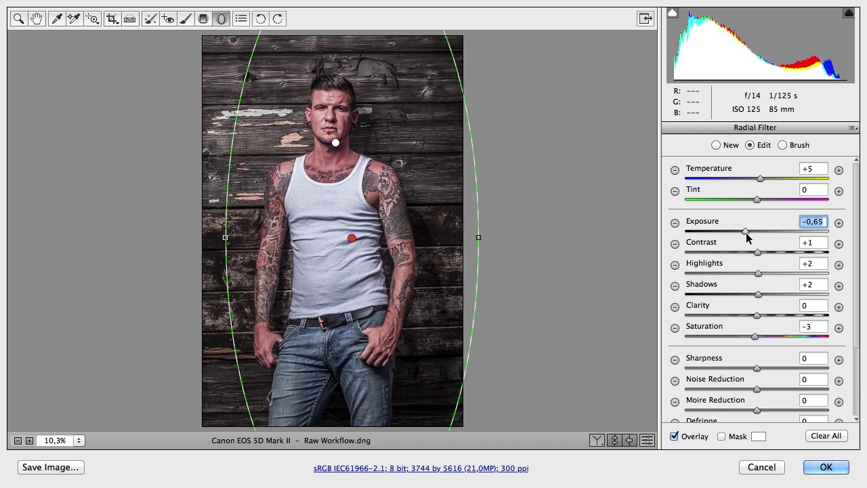
{"action": "left_click", "coordinate": [336, 142]}
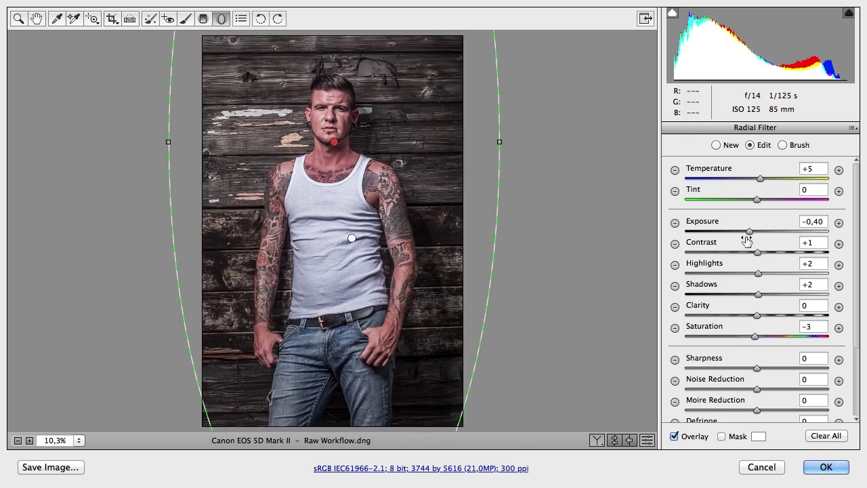
{"action": "left_click_drag", "start_coordinate": [750, 234], "coordinate": [749, 235]}
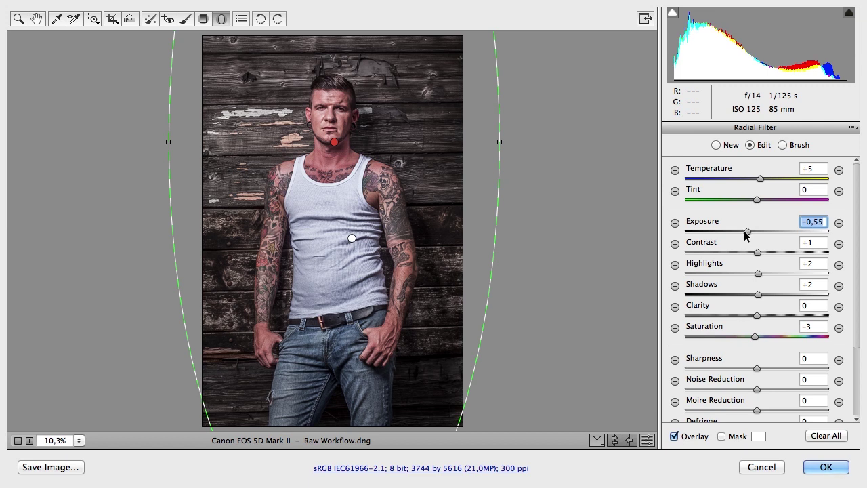
{"action": "left_click_drag", "start_coordinate": [334, 142], "coordinate": [348, 181]}
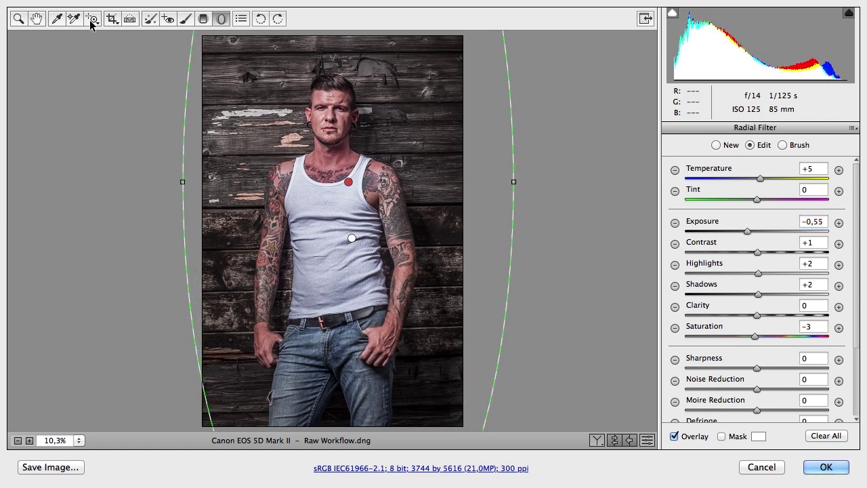
{"action": "left_click", "coordinate": [38, 19]}
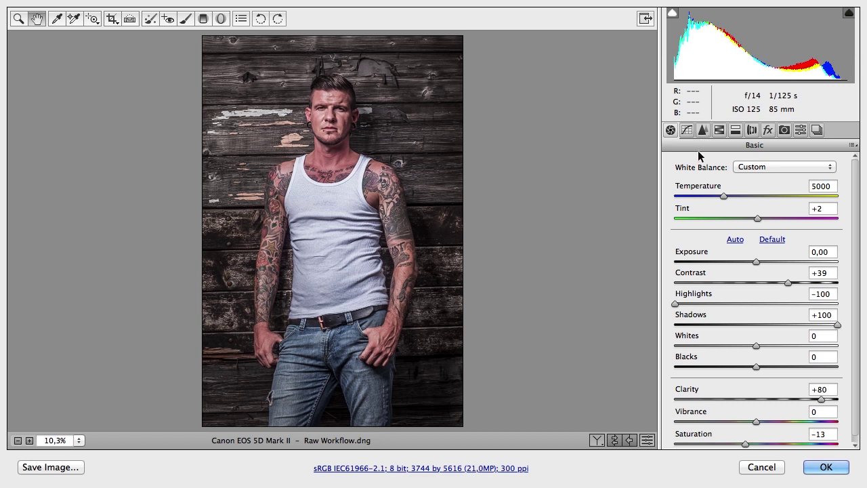
{"action": "left_click", "coordinate": [687, 131]}
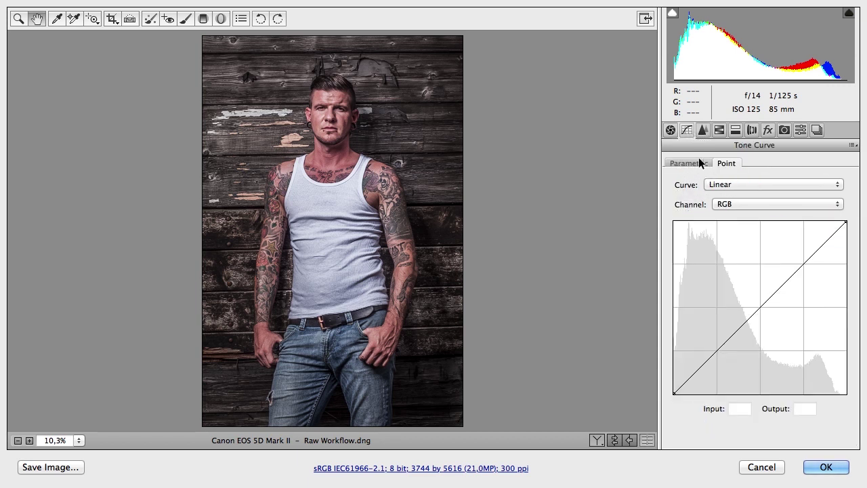
Edit the Blue channel point curve, lifting the black point to 12 and the white point to 245
{"action": "left_click", "coordinate": [726, 203]}
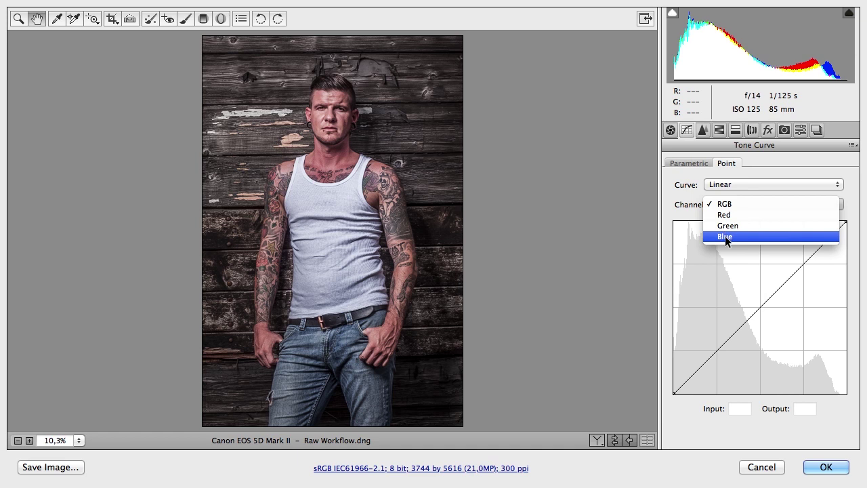
{"action": "left_click", "coordinate": [726, 233]}
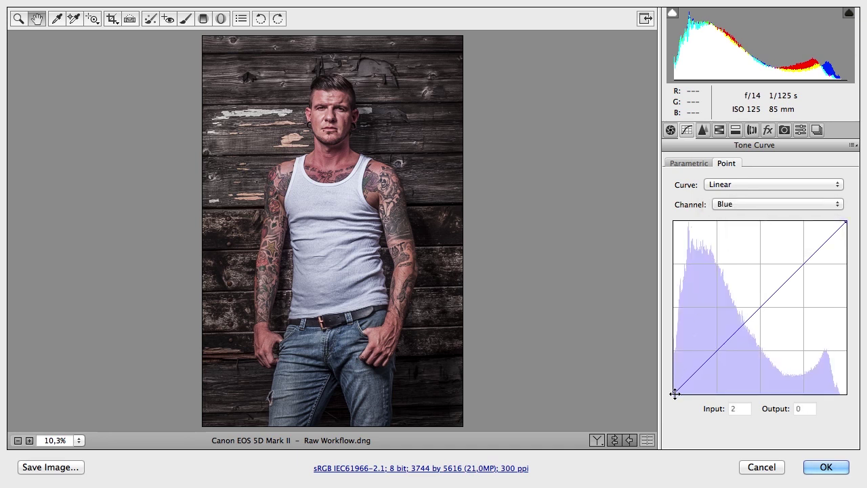
{"action": "left_click_drag", "start_coordinate": [676, 394], "coordinate": [674, 384]}
{"action": "left_click", "coordinate": [845, 224]}
{"action": "left_click_drag", "start_coordinate": [845, 224], "coordinate": [851, 228]}
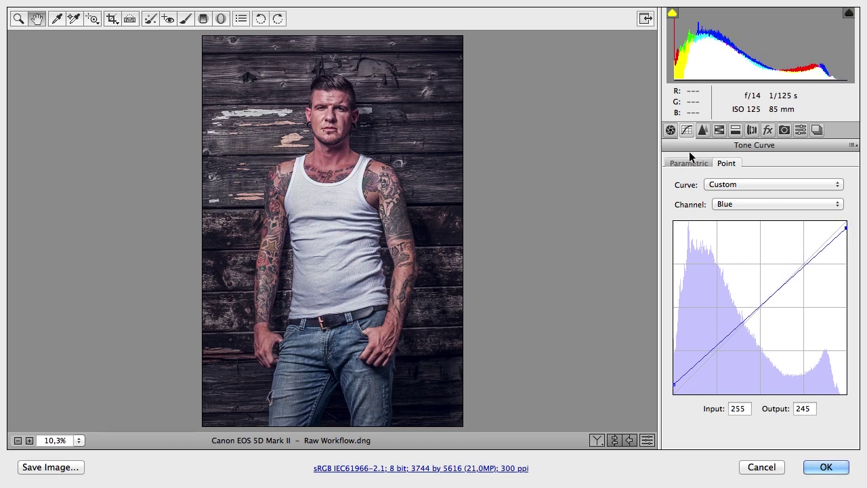
Raise Exposure to +0,10 in the Basic panel
{"action": "left_click", "coordinate": [670, 131]}
{"action": "left_click_drag", "start_coordinate": [757, 263], "coordinate": [760, 267]}
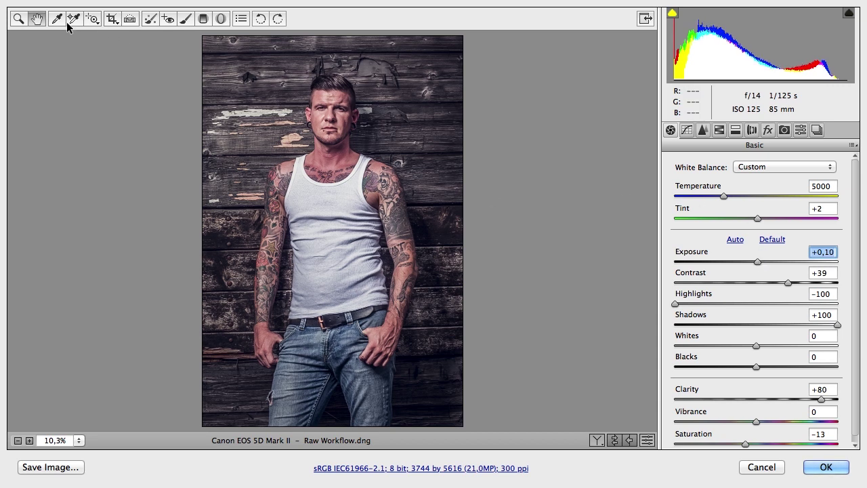
{"action": "left_click", "coordinate": [19, 19]}
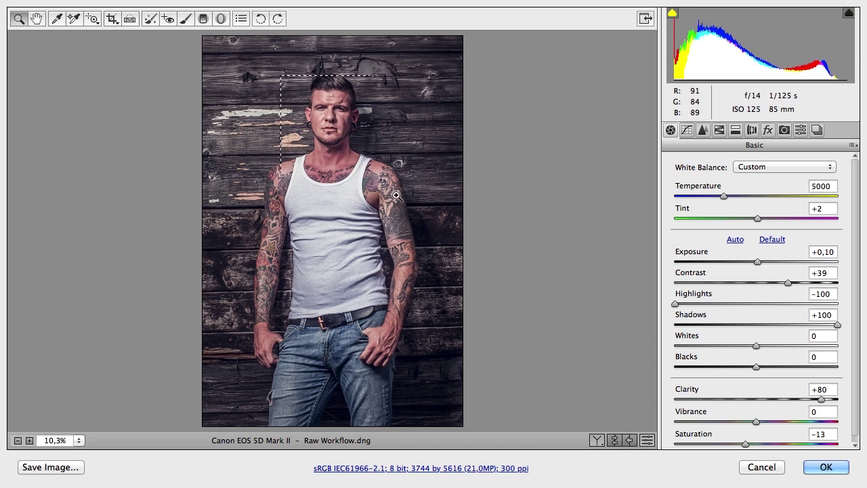
Zoom in on the man's face to 100% to judge texture
{"action": "left_click", "coordinate": [418, 226]}
{"action": "left_click", "coordinate": [330, 171]}
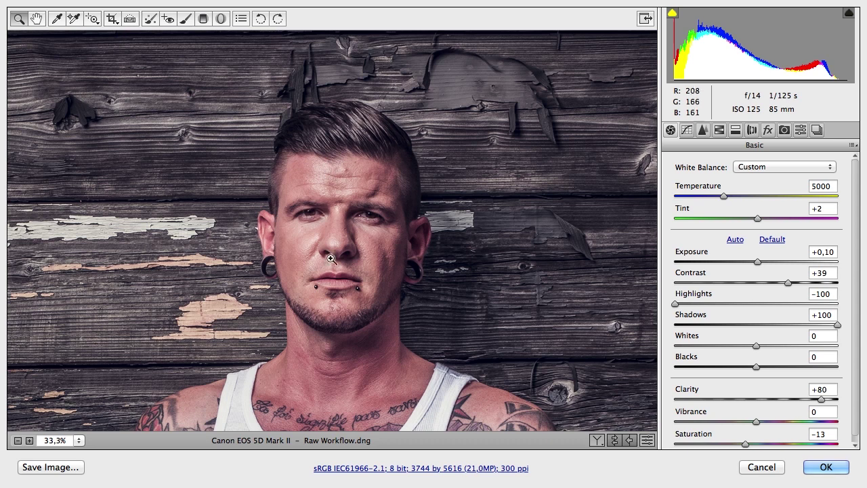
{"action": "left_click", "coordinate": [339, 290]}
{"action": "left_click", "coordinate": [359, 228]}
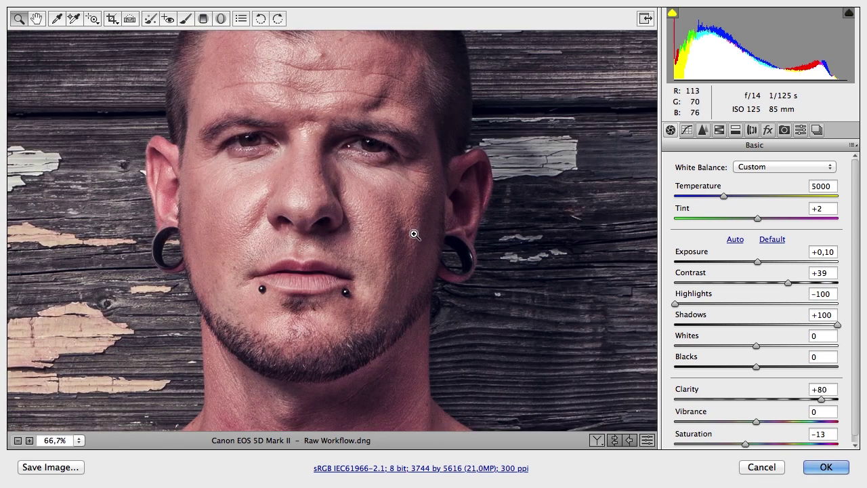
{"action": "left_click", "coordinate": [304, 222]}
Add grain in the Effects panel at an Amount of about 26, then fit the image in view
{"action": "left_click", "coordinate": [769, 131]}
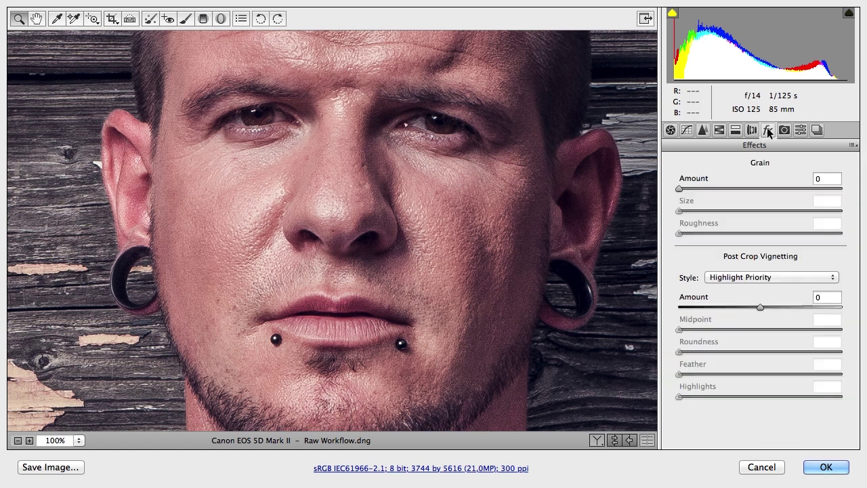
{"action": "left_click", "coordinate": [681, 187]}
{"action": "left_click_drag", "start_coordinate": [681, 186], "coordinate": [737, 186]}
{"action": "left_click_drag", "start_coordinate": [752, 190], "coordinate": [722, 187]}
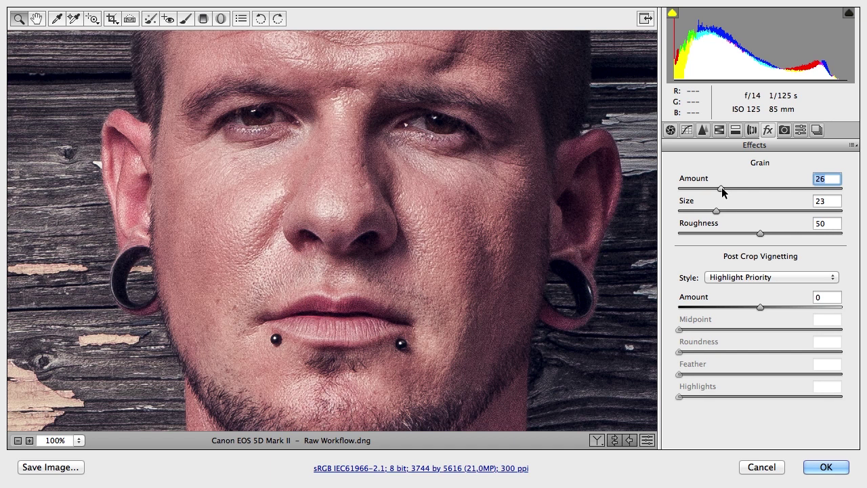
{"action": "double_click", "coordinate": [36, 20]}
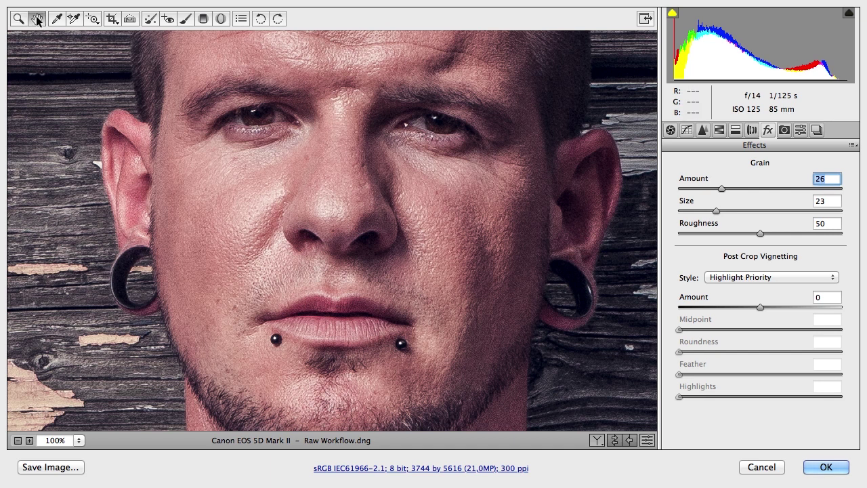
Set Exposure to +0,15 and apply the Camera Raw edits to the copy layer
{"action": "left_click", "coordinate": [671, 130]}
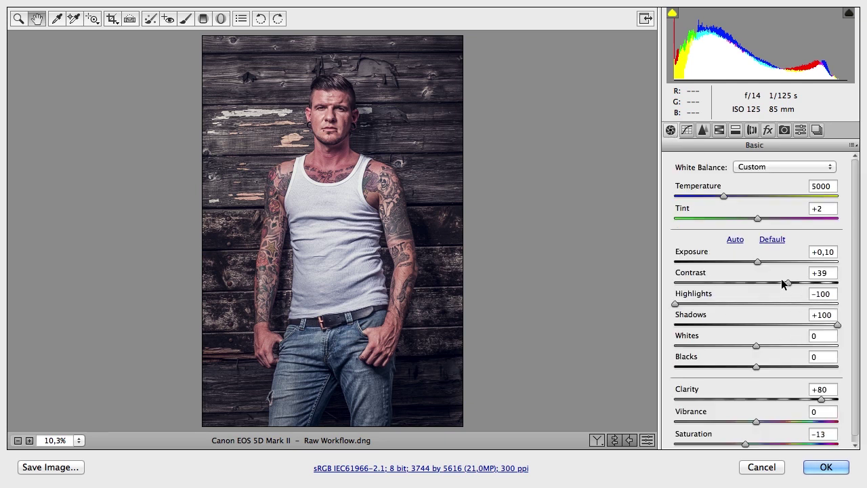
{"action": "left_click_drag", "start_coordinate": [758, 261], "coordinate": [759, 262]}
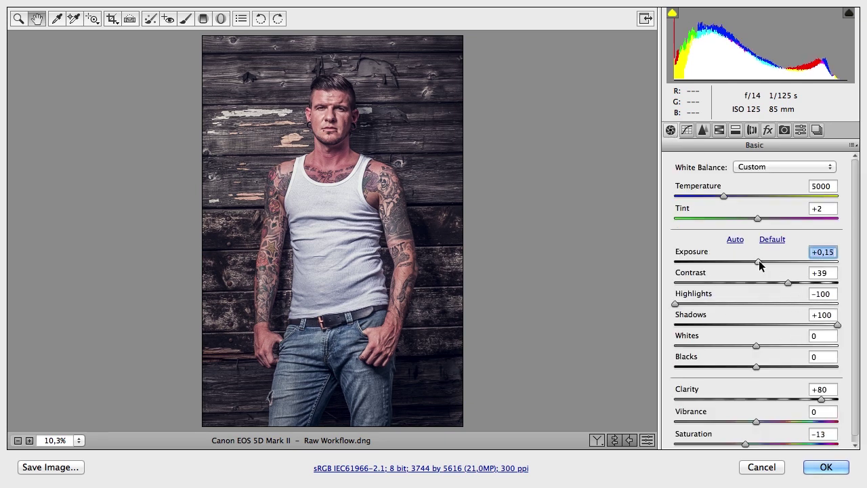
{"action": "left_click", "coordinate": [826, 467]}
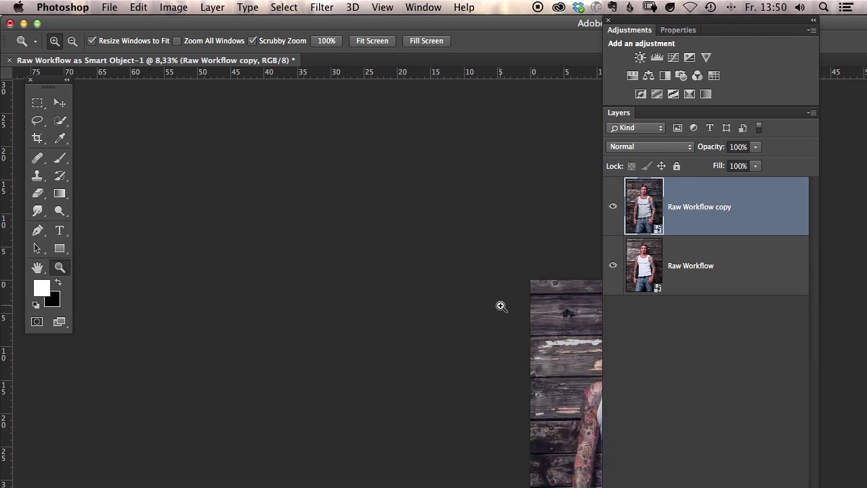
Switch to full-screen mode and pan and zoom in on the portrait, including the jeans
{"action": "key", "text": "f"}
{"action": "left_click_drag", "start_coordinate": [469, 273], "coordinate": [391, 266]}
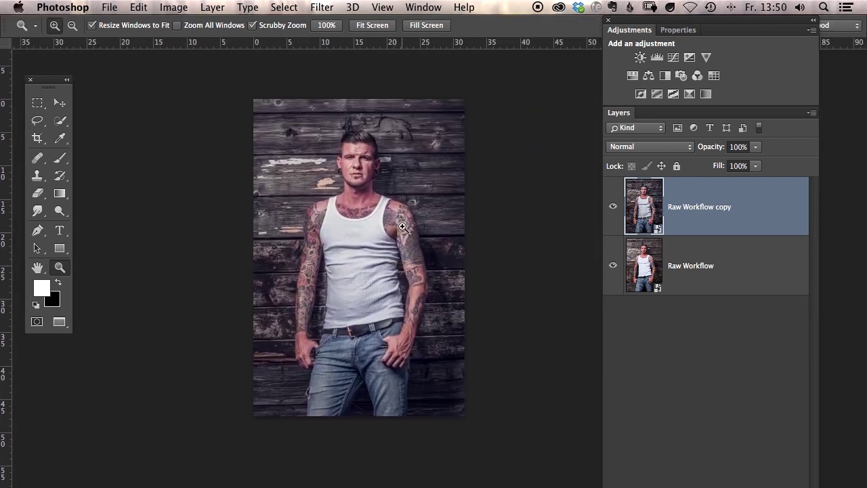
{"action": "left_click", "coordinate": [401, 239]}
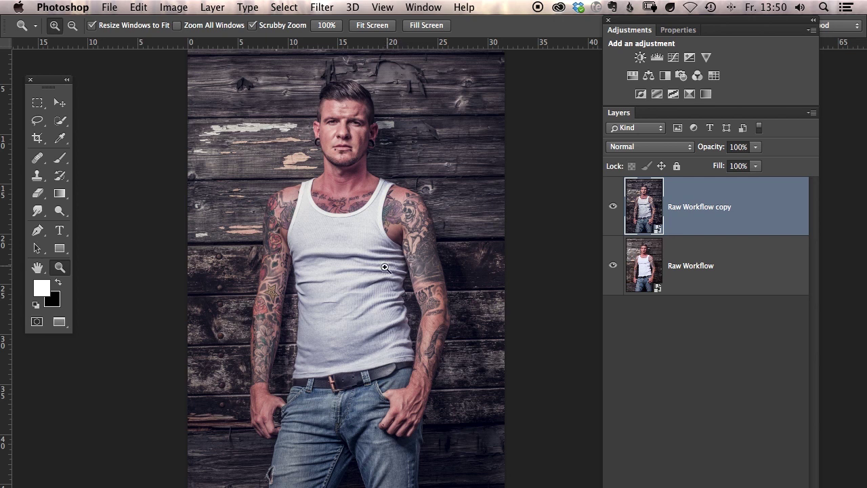
{"action": "left_click_drag", "start_coordinate": [379, 300], "coordinate": [398, 263]}
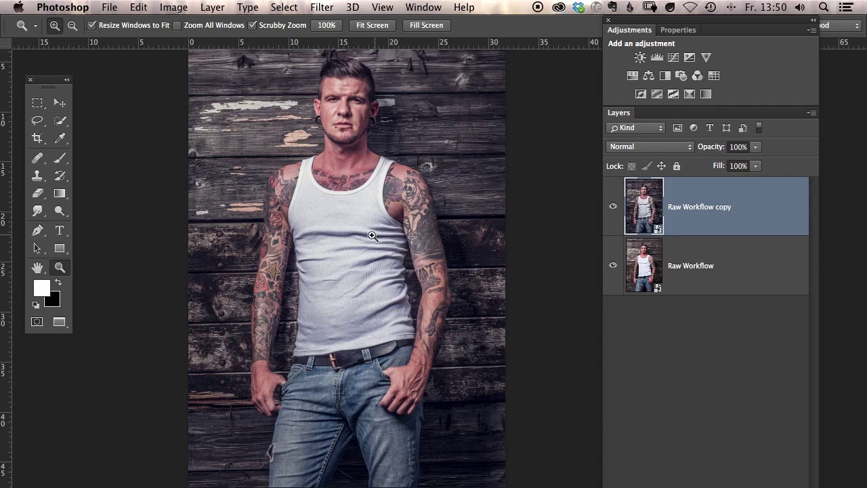
Toggle the Raw Workflow copy layer's visibility to compare with the original, ending visible
{"action": "left_click", "coordinate": [611, 209]}
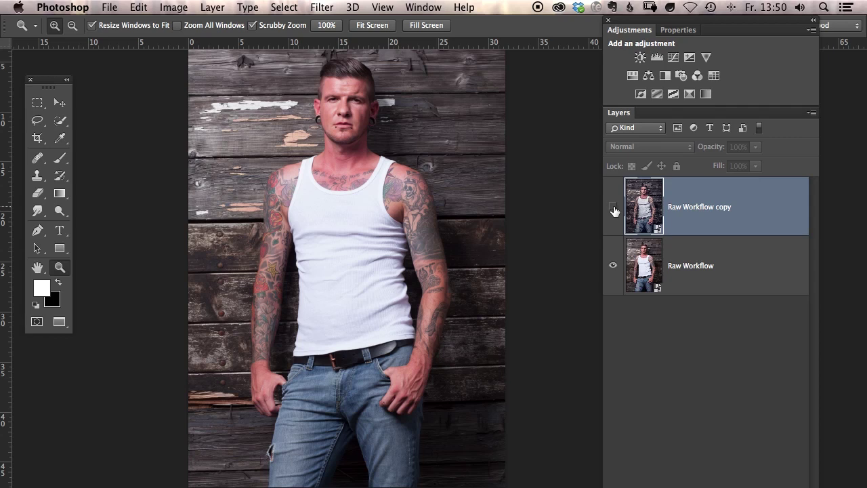
{"action": "left_click", "coordinate": [614, 210]}
{"action": "left_click", "coordinate": [614, 210]}
{"action": "left_click", "coordinate": [613, 210]}
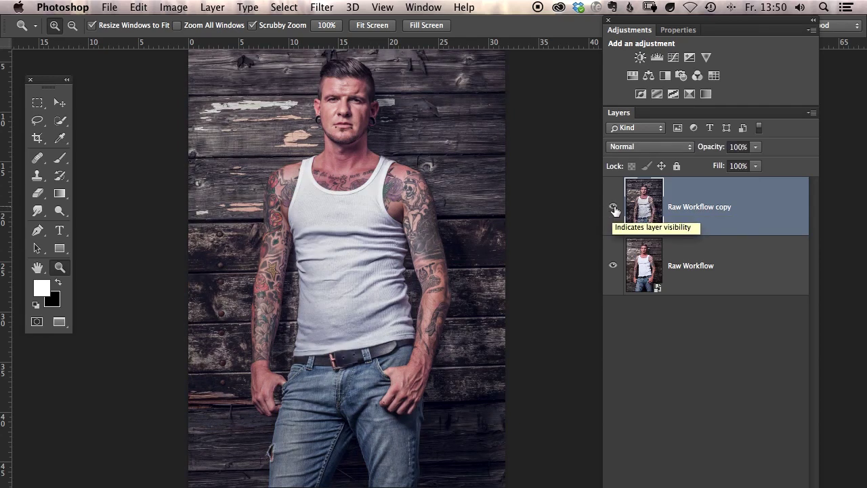
{"action": "left_click", "coordinate": [613, 211]}
{"action": "left_click", "coordinate": [614, 212]}
{"action": "left_click", "coordinate": [612, 212]}
{"action": "left_click", "coordinate": [613, 210]}
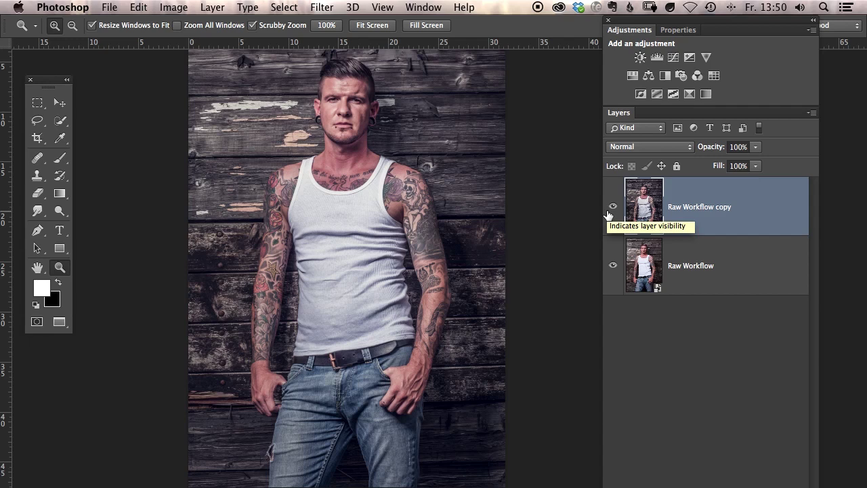
{"action": "double_click", "coordinate": [646, 202]}
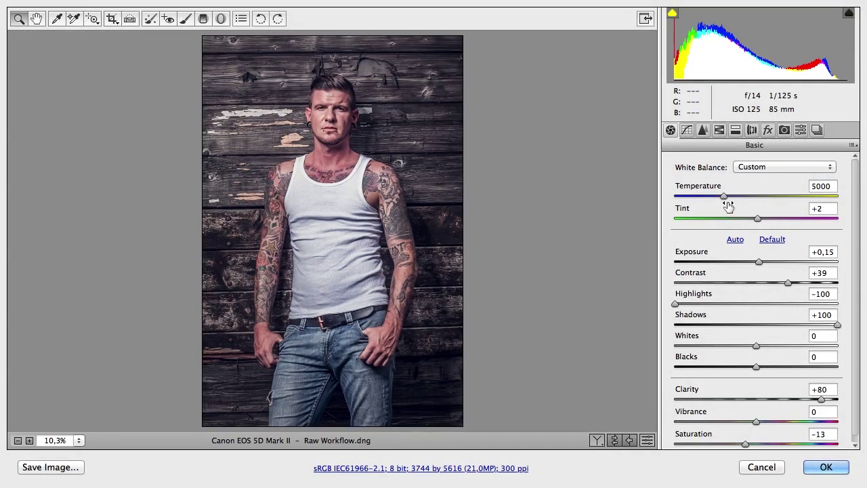
Cool the Temperature to 4700 and raise Clarity to +98 in the Basic panel
{"action": "left_click_drag", "start_coordinate": [719, 197], "coordinate": [719, 197]}
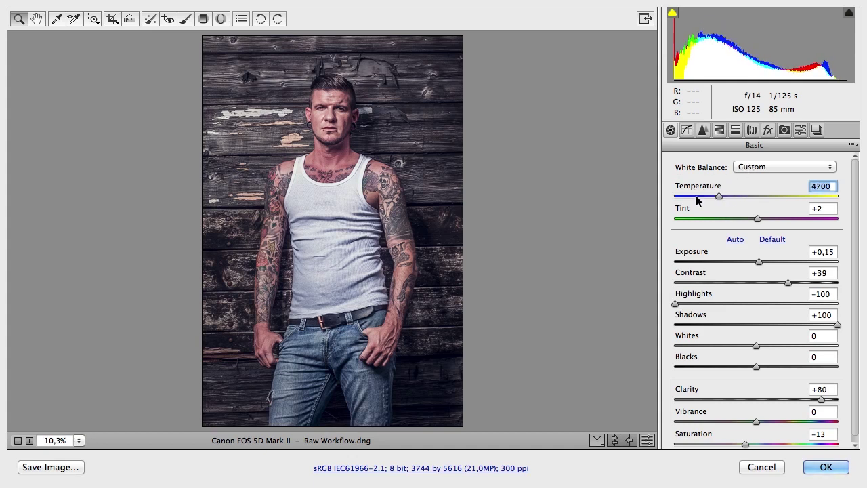
{"action": "left_click_drag", "start_coordinate": [827, 399], "coordinate": [838, 401]}
Apply the revised raw settings and flick the Raw Workflow copy on and off, leaving it visible
{"action": "left_click", "coordinate": [826, 467]}
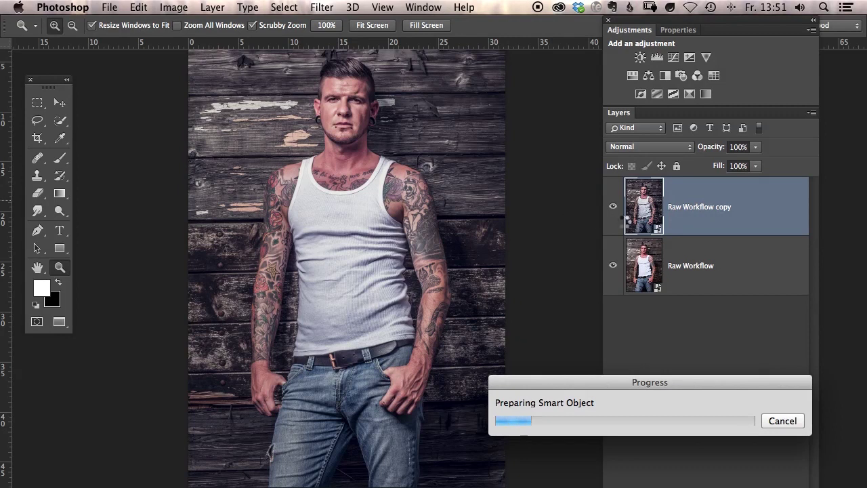
{"action": "left_click", "coordinate": [613, 208]}
{"action": "left_click", "coordinate": [613, 210]}
{"action": "left_click", "coordinate": [613, 210]}
{"action": "left_click", "coordinate": [614, 211]}
{"action": "left_click", "coordinate": [614, 211]}
{"action": "left_click", "coordinate": [614, 211]}
{"action": "left_click", "coordinate": [615, 212]}
{"action": "left_click", "coordinate": [614, 212]}
{"action": "left_click", "coordinate": [614, 211]}
{"action": "left_click", "coordinate": [614, 211]}
{"action": "left_click", "coordinate": [614, 211]}
{"action": "left_click", "coordinate": [614, 211]}
{"action": "left_click", "coordinate": [614, 211]}
{"action": "left_click", "coordinate": [614, 212]}
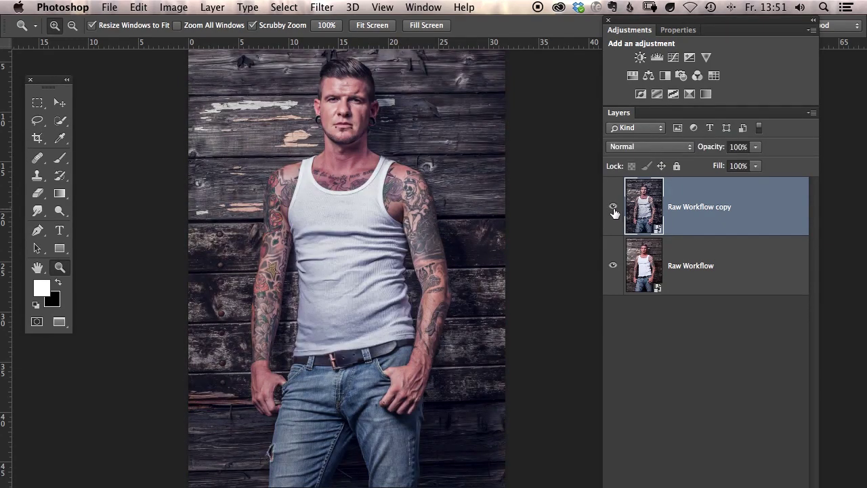